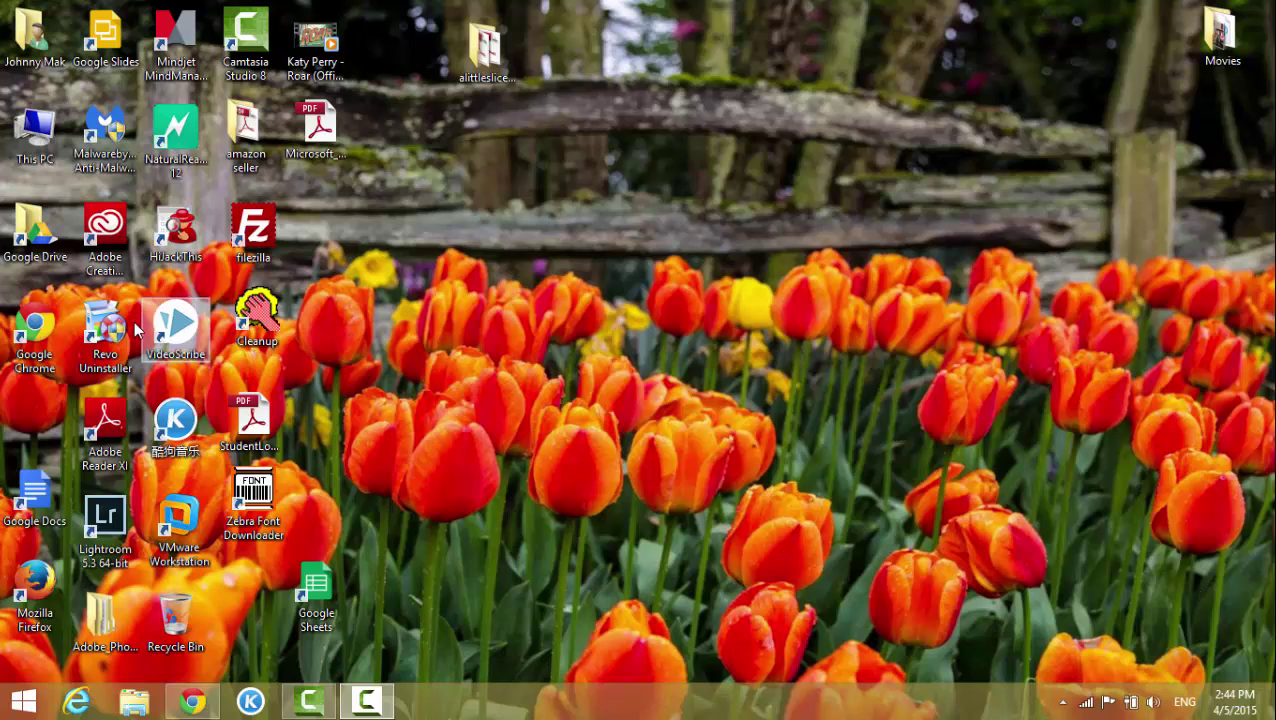
Step: Launch Revo Uninstaller from its desktop shortcut
click(103, 332)
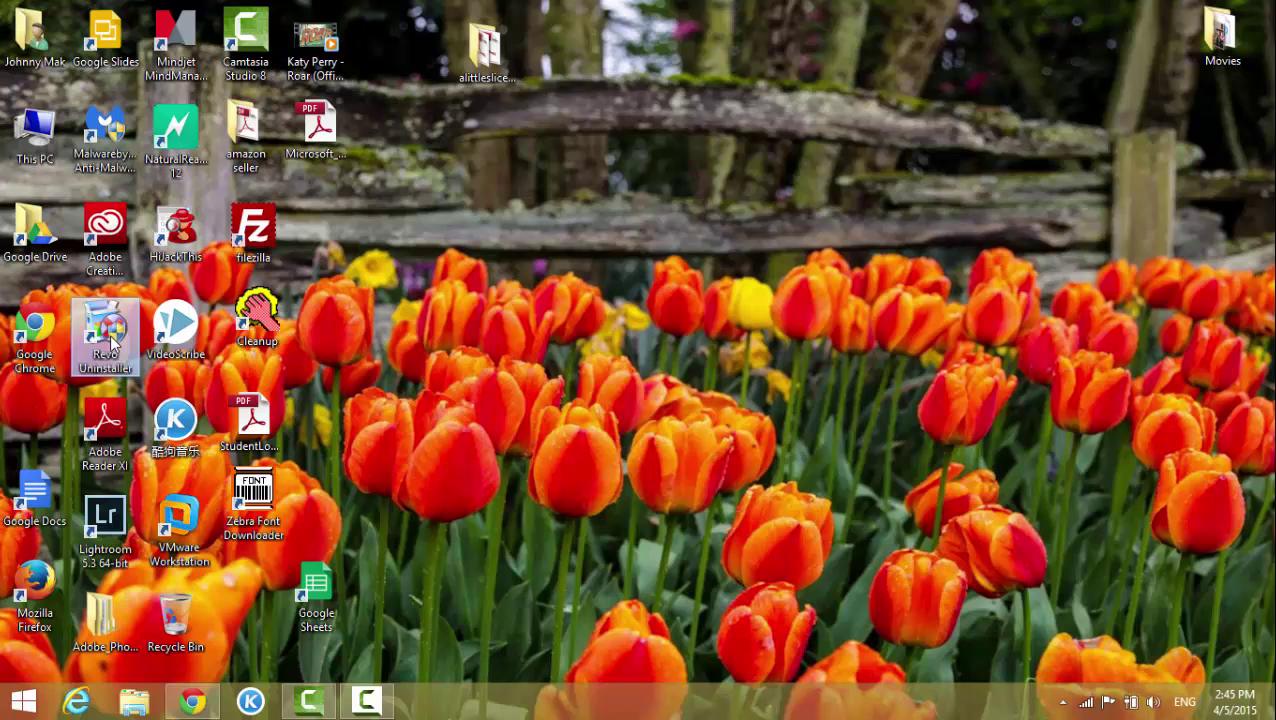
click(424, 390)
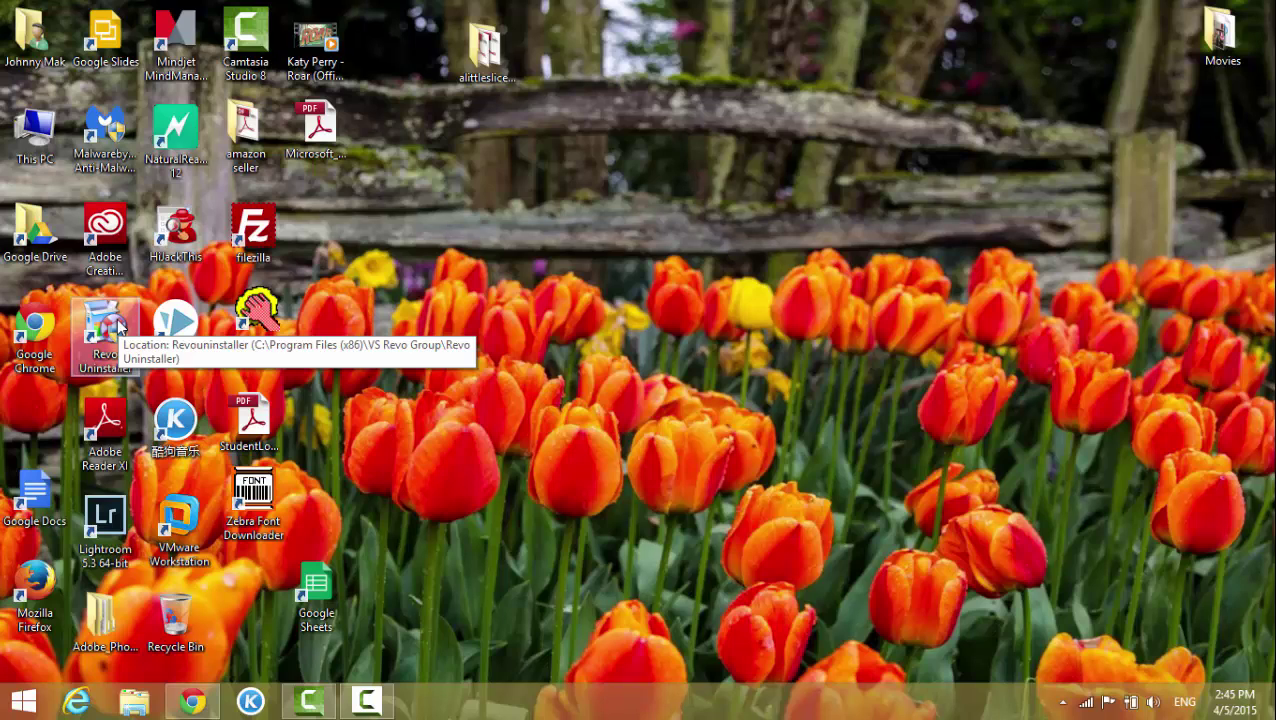
click(124, 331)
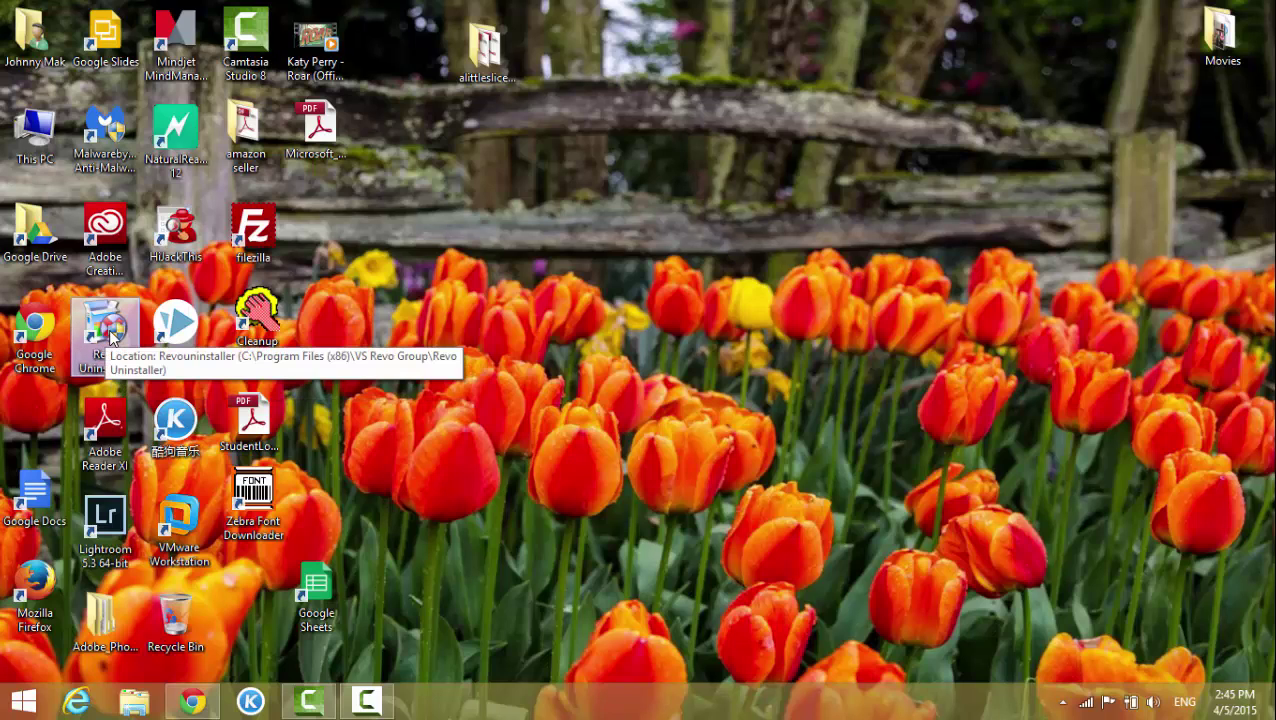
click(505, 357)
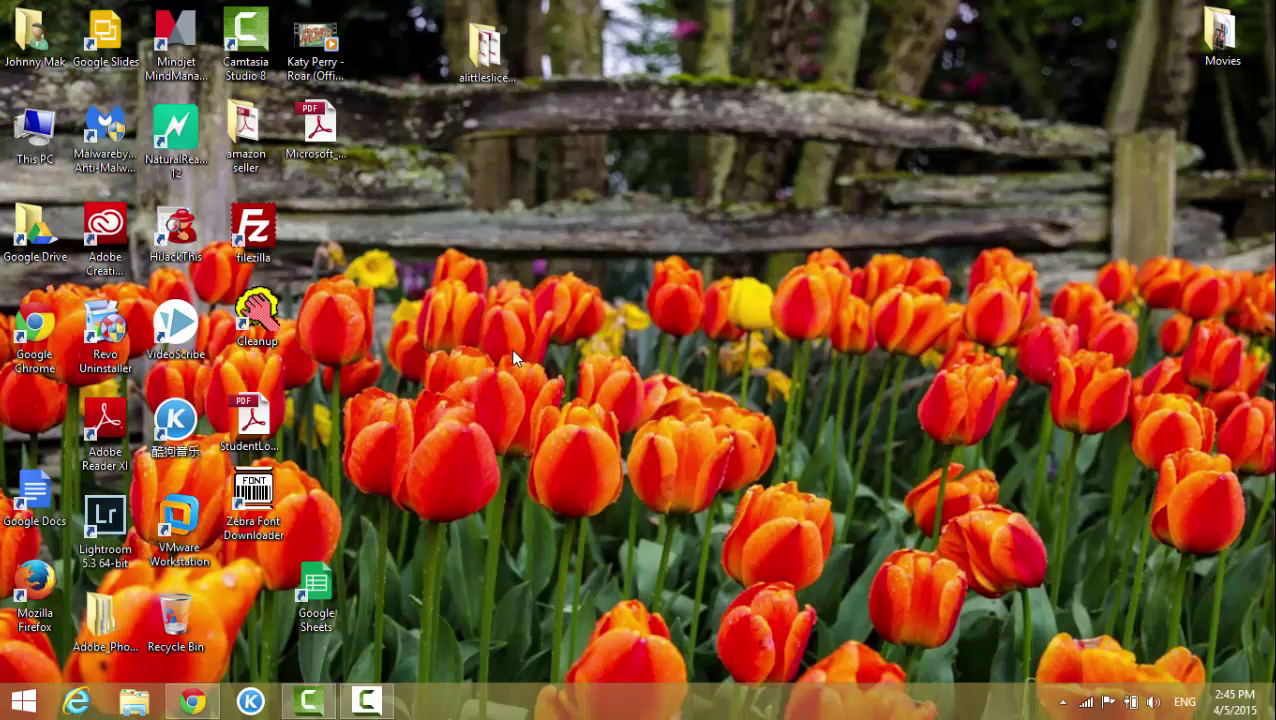
click(118, 337)
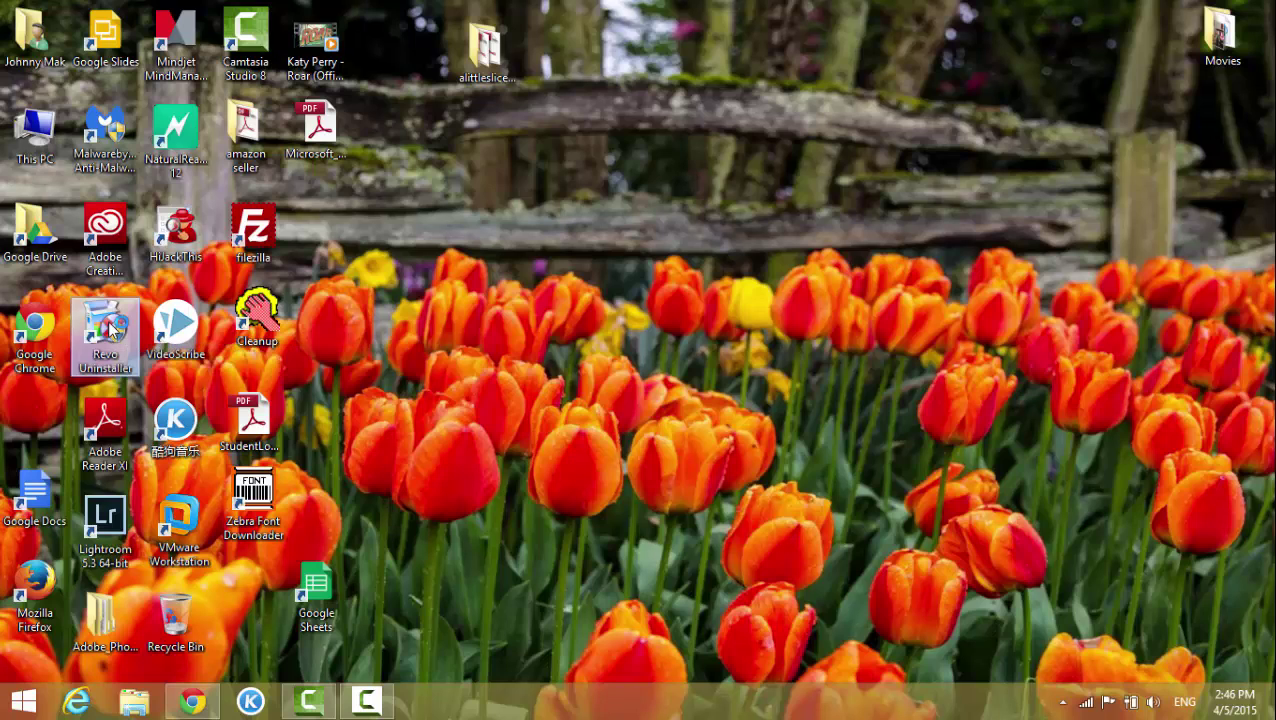
click(722, 388)
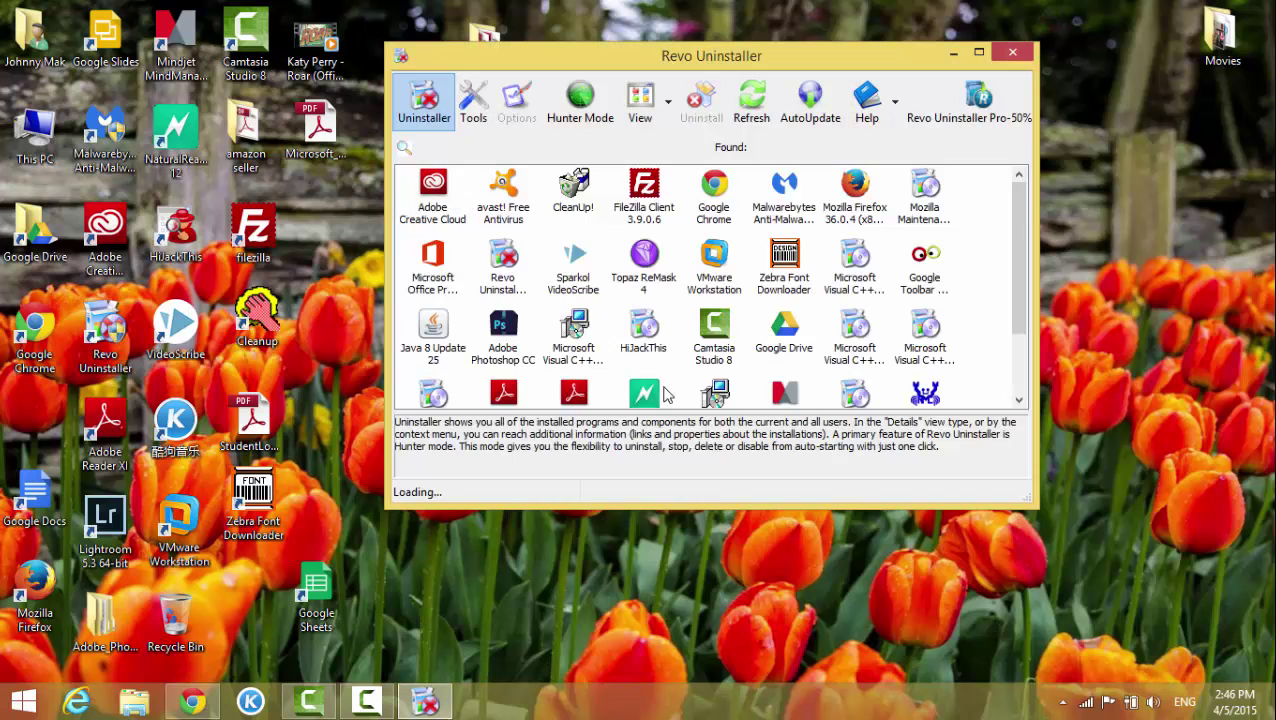
Step: Move and enlarge the window to show all 33 programs, and select Zebra Font Downloader
drag(570, 58, 502, 58)
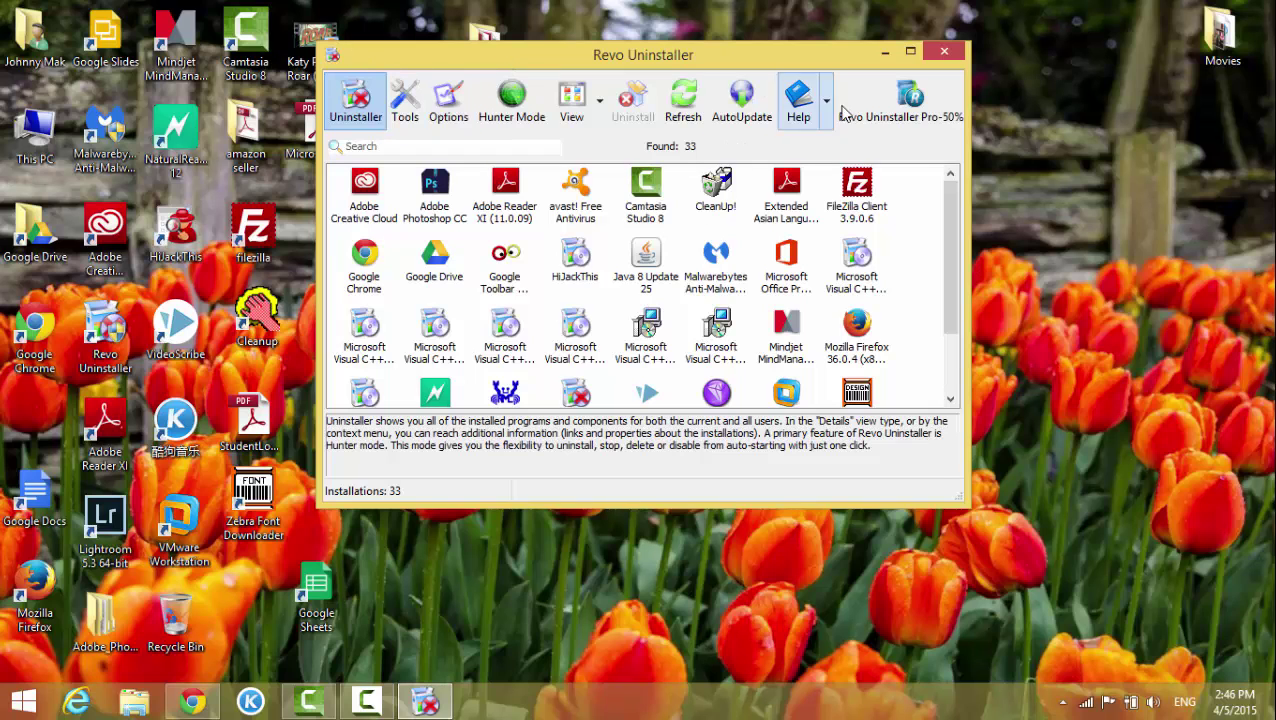
drag(968, 504, 1054, 602)
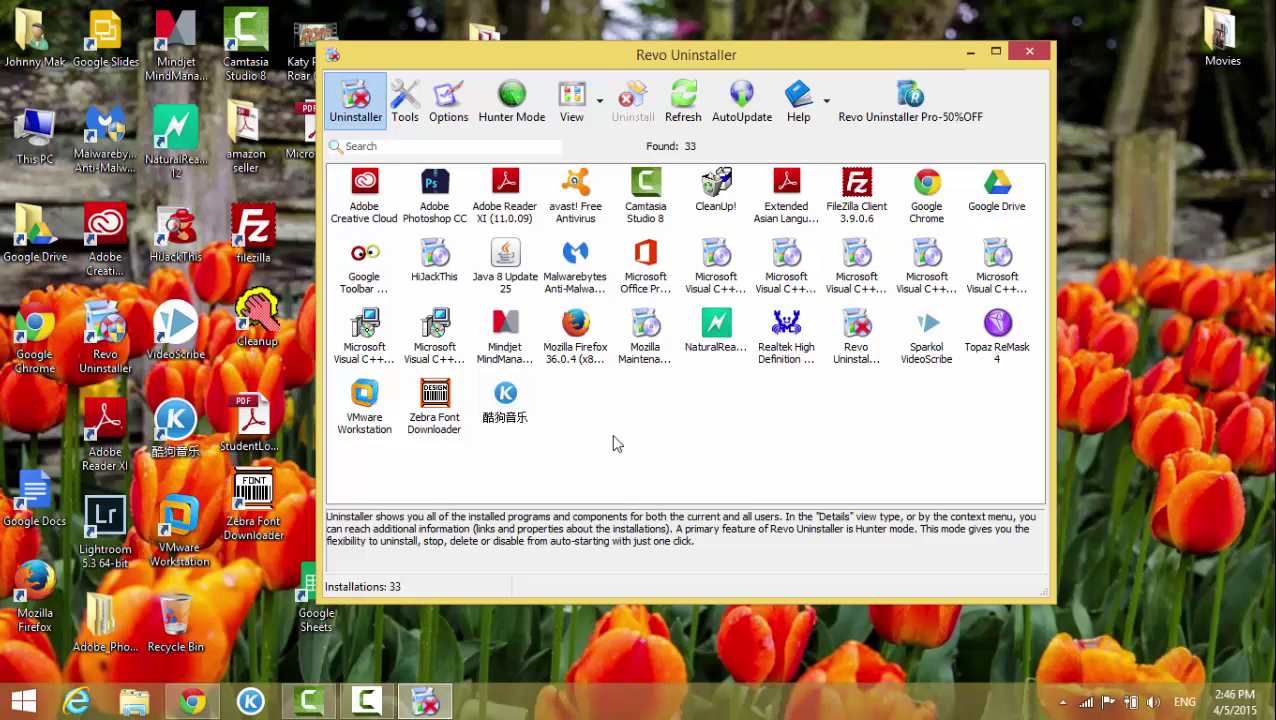
click(434, 398)
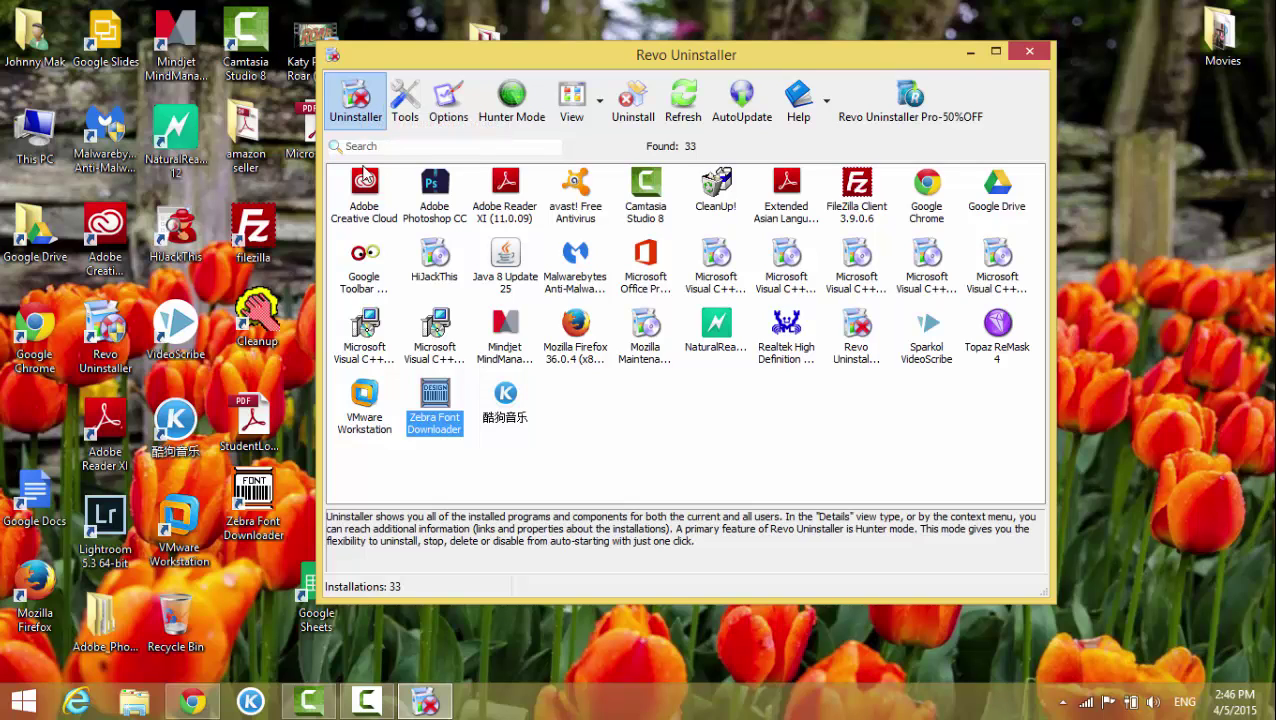
Step: Start the Zebra Font Downloader uninstall and confirm it, reaching the uninstall mode choice
click(643, 100)
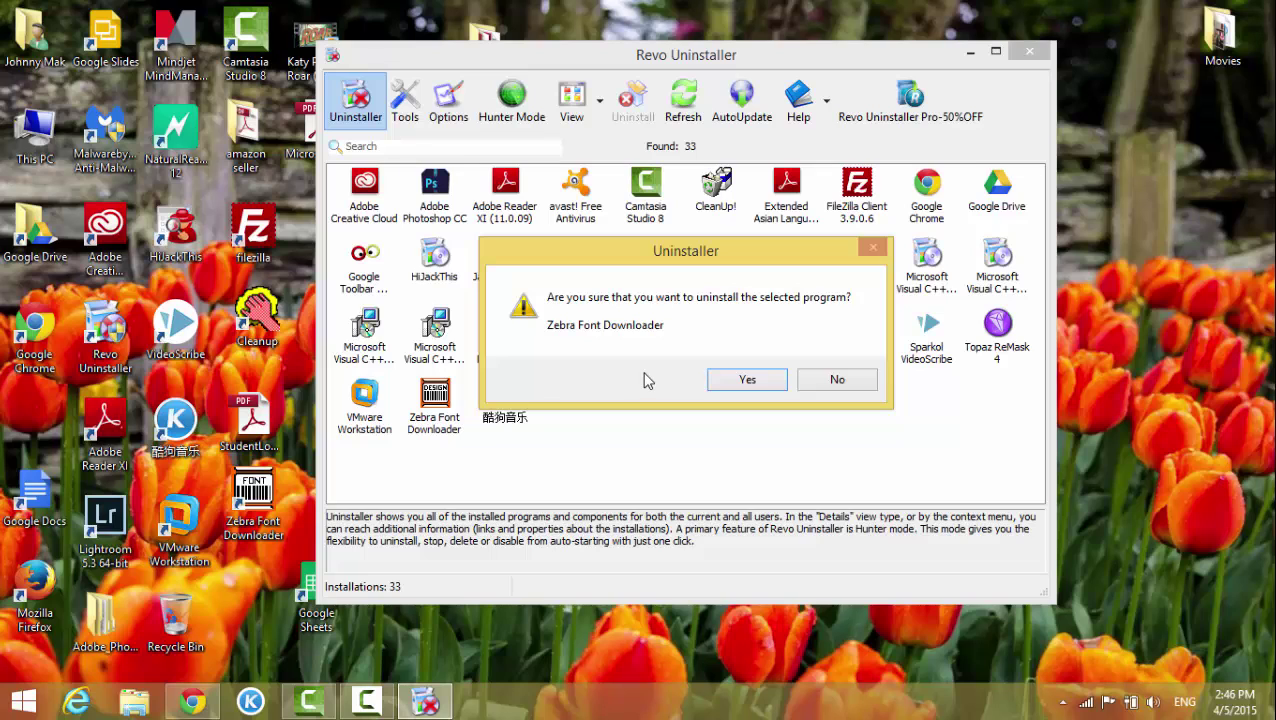
click(767, 383)
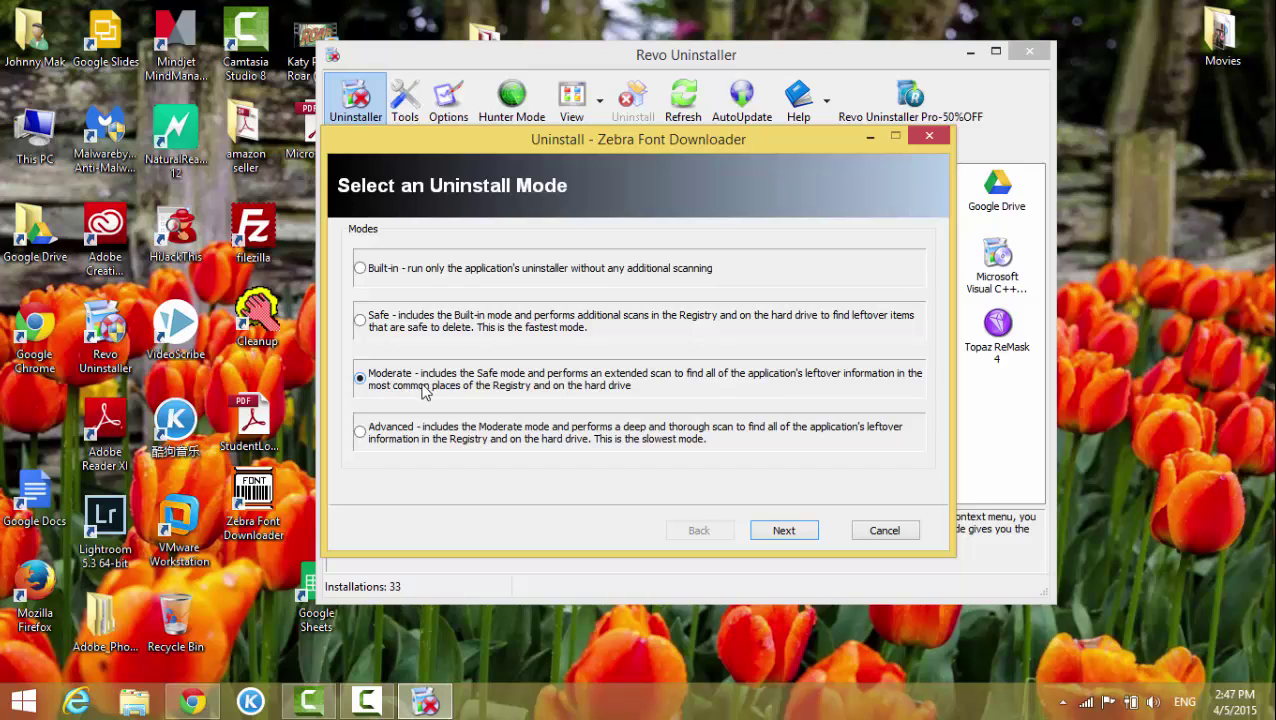
Step: Run Zebra Font Downloader's uninstaller in Moderate mode, removing all shared files
click(810, 535)
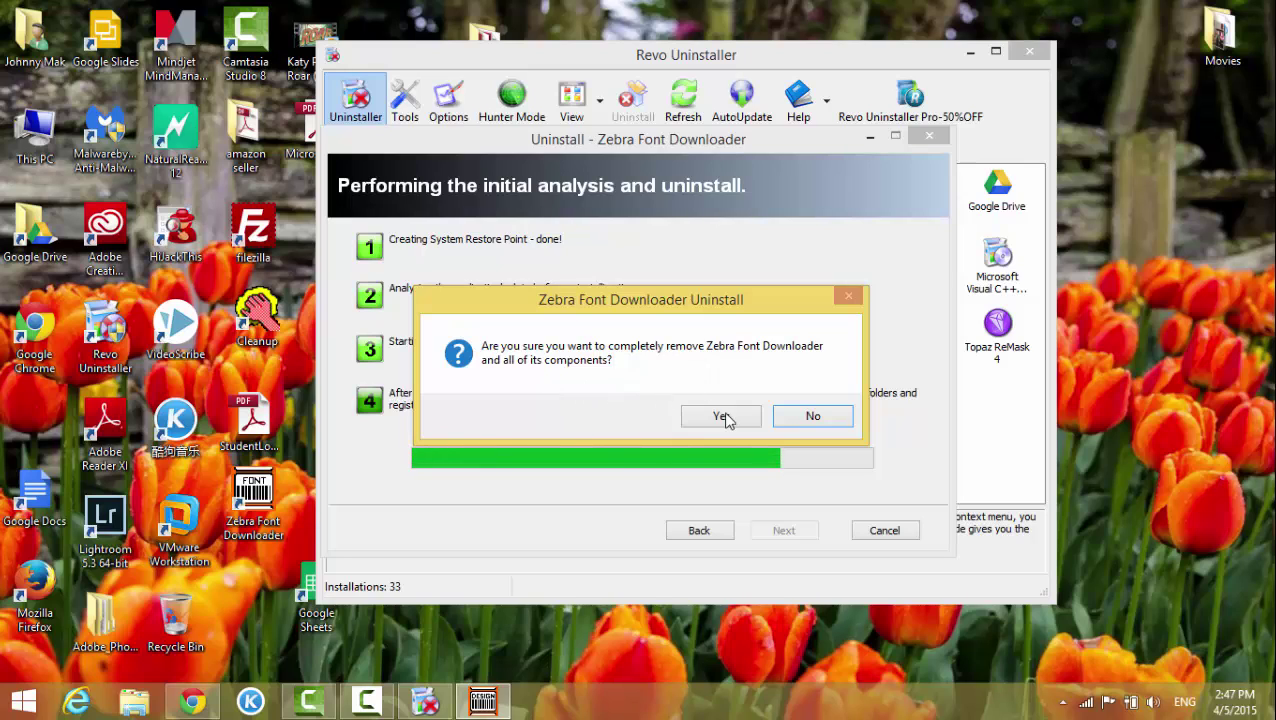
click(720, 417)
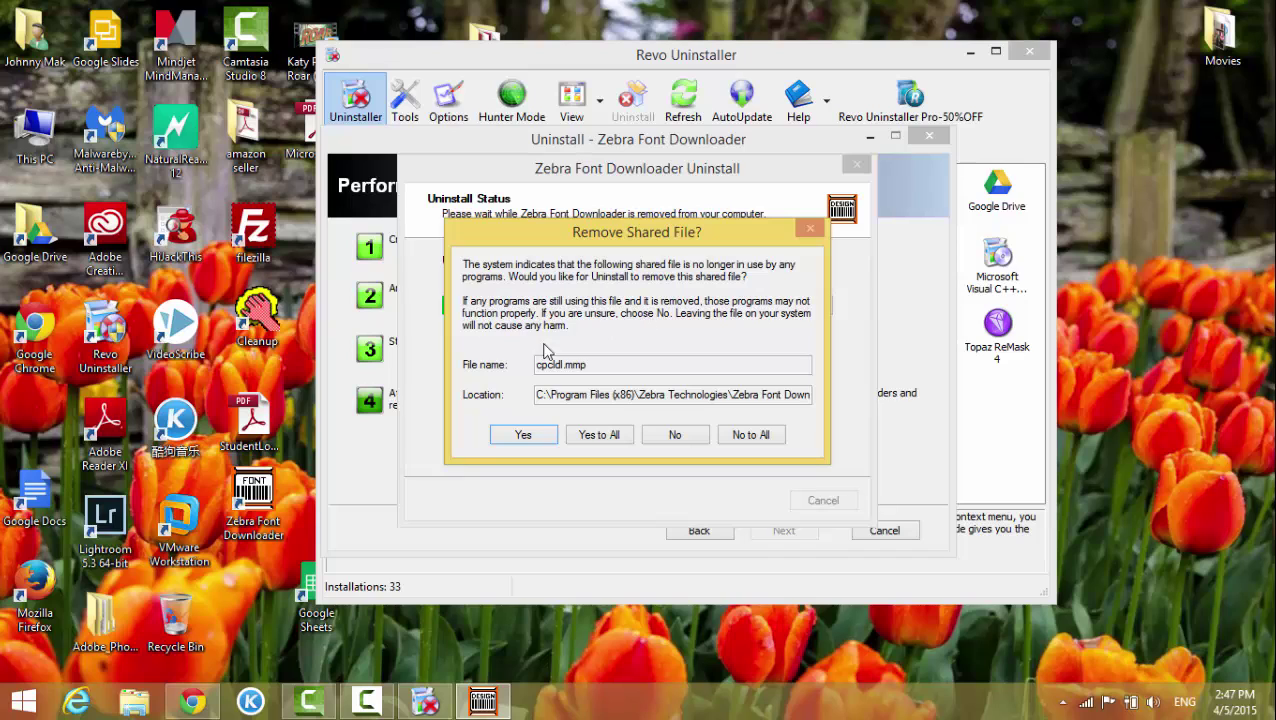
click(612, 436)
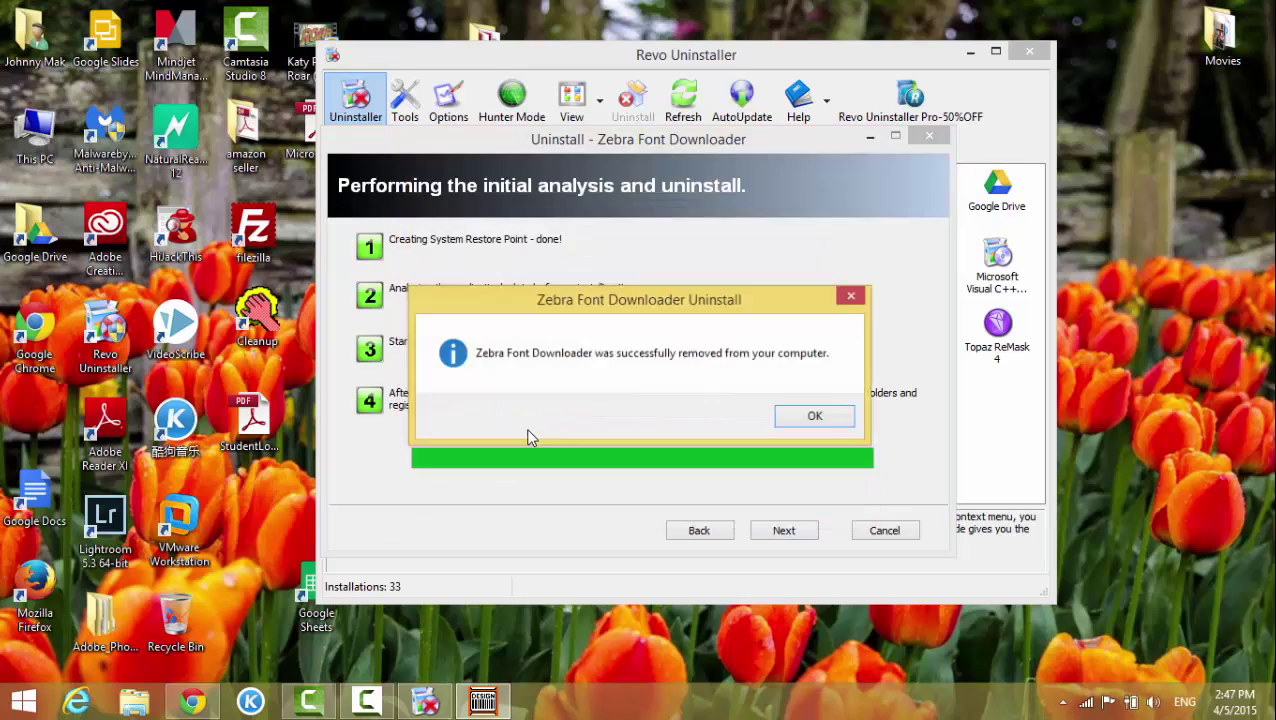
click(816, 416)
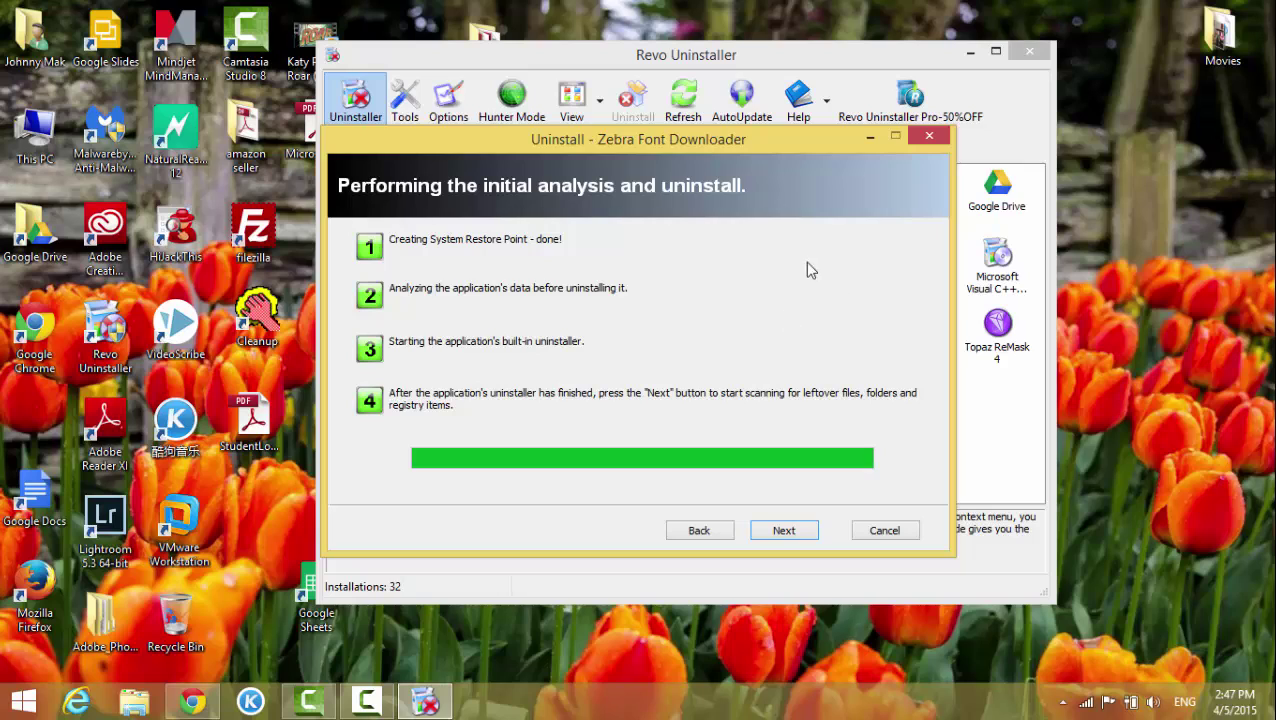
Step: Scan for Zebra Font Downloader leftovers and view the result showing none found
click(787, 531)
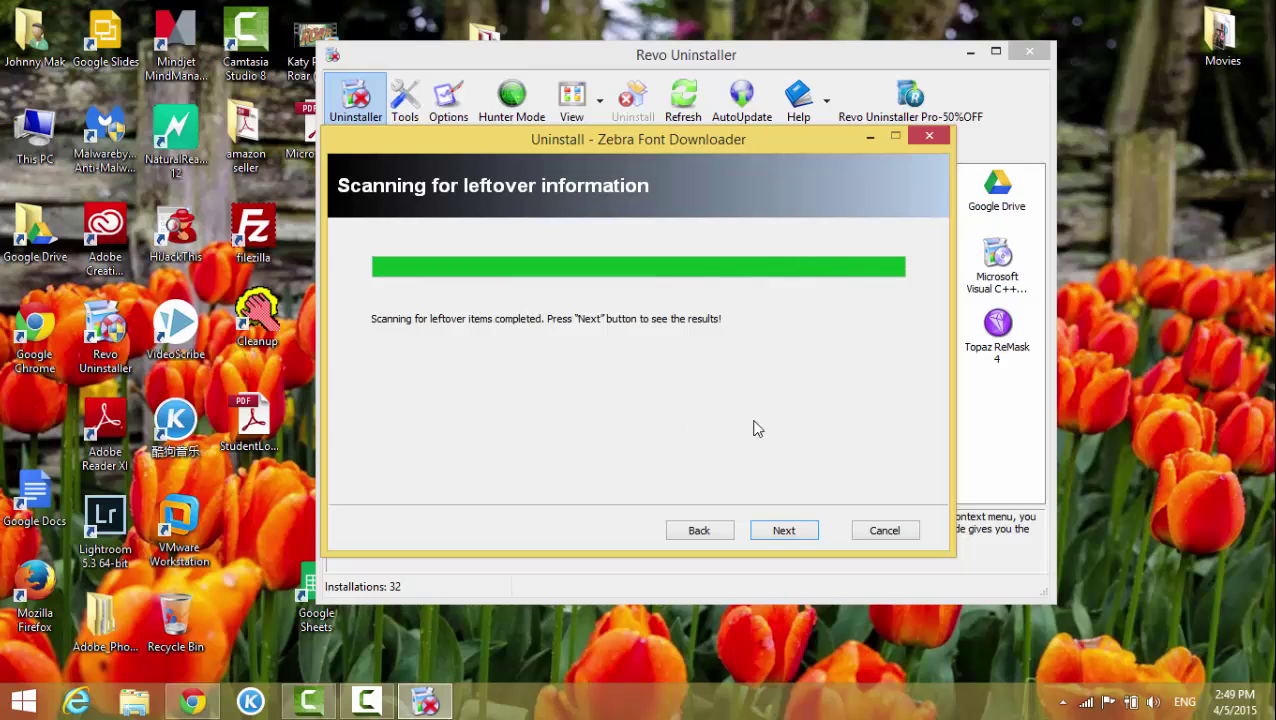
click(785, 534)
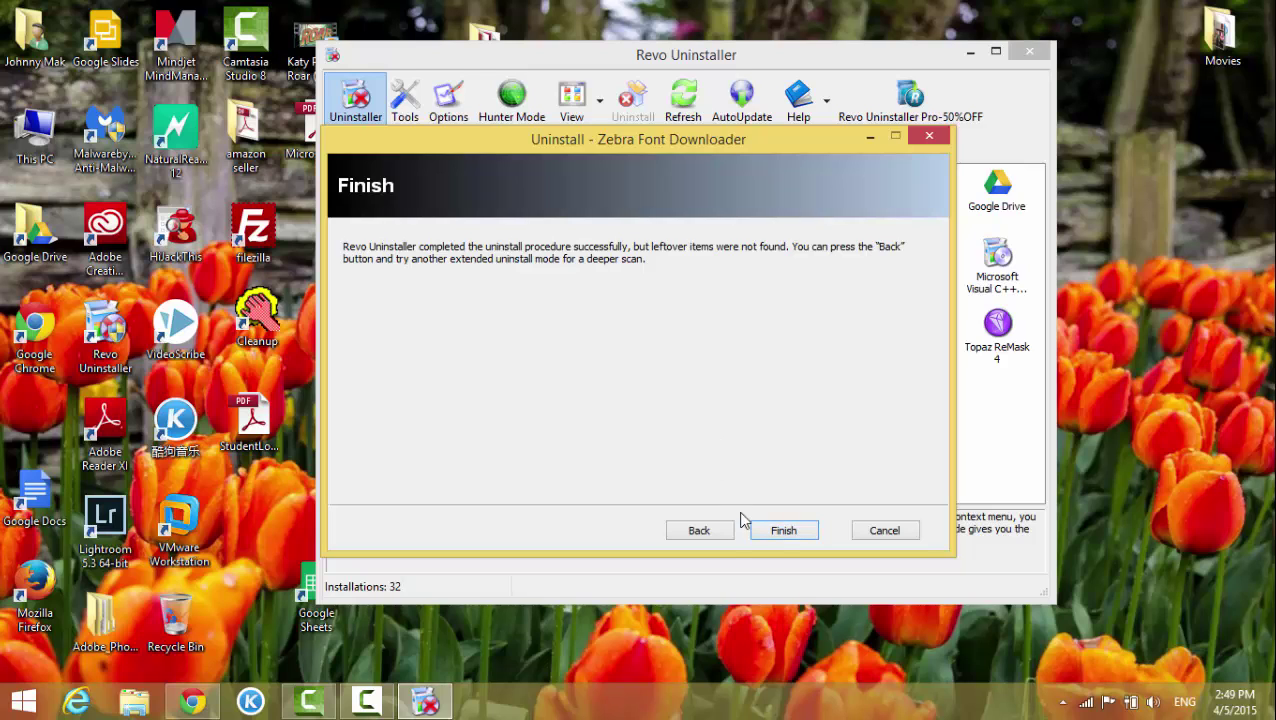
Step: Finish the Zebra Font Downloader wizard, returning to the 32-program list
click(784, 530)
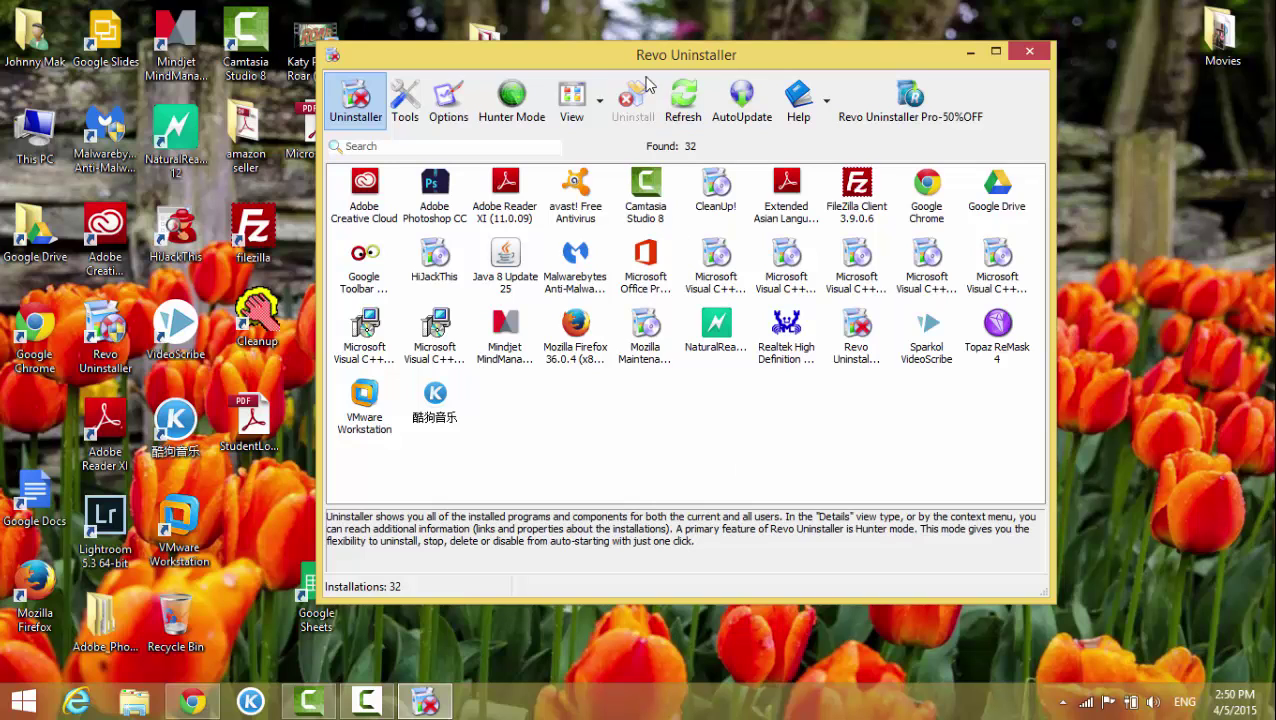
Step: Uninstall Sparkol VideoScribe in Moderate mode, confirming removal in Windows Installer
mouse_move(604, 64)
mouse_down()
mouse_move(782, 84)
mouse_move(642, 40)
mouse_up()
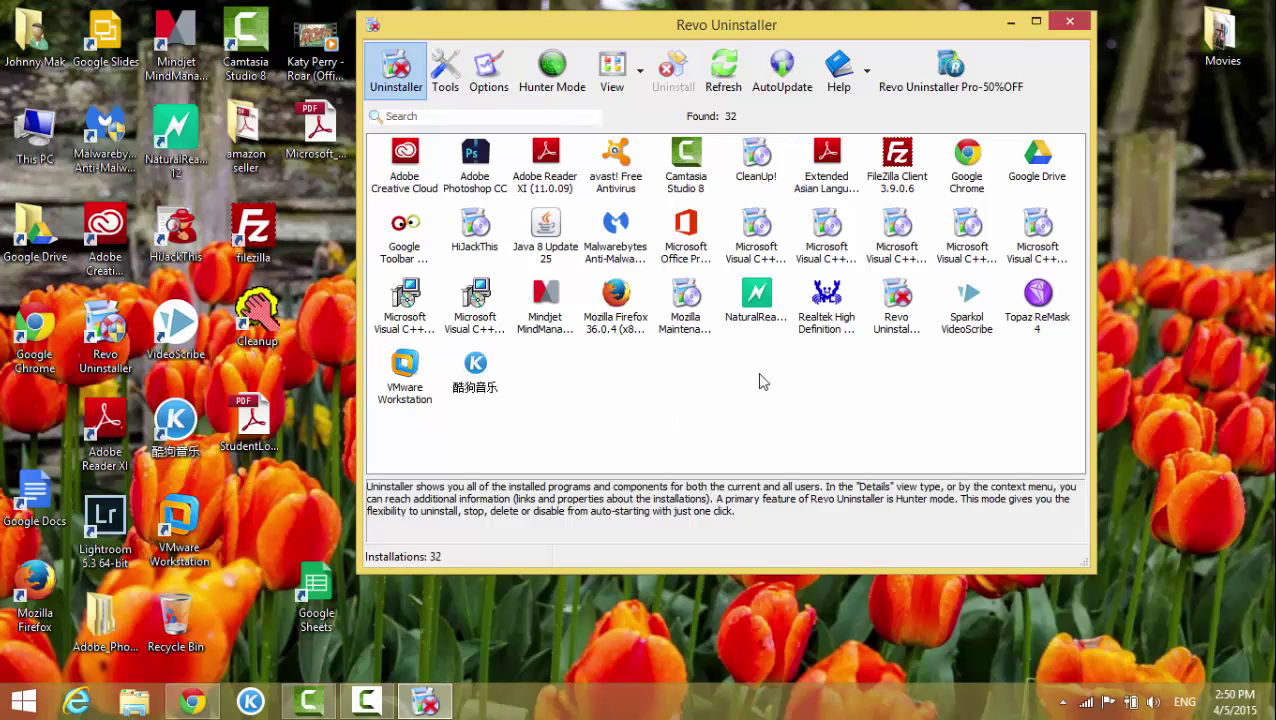
click(952, 318)
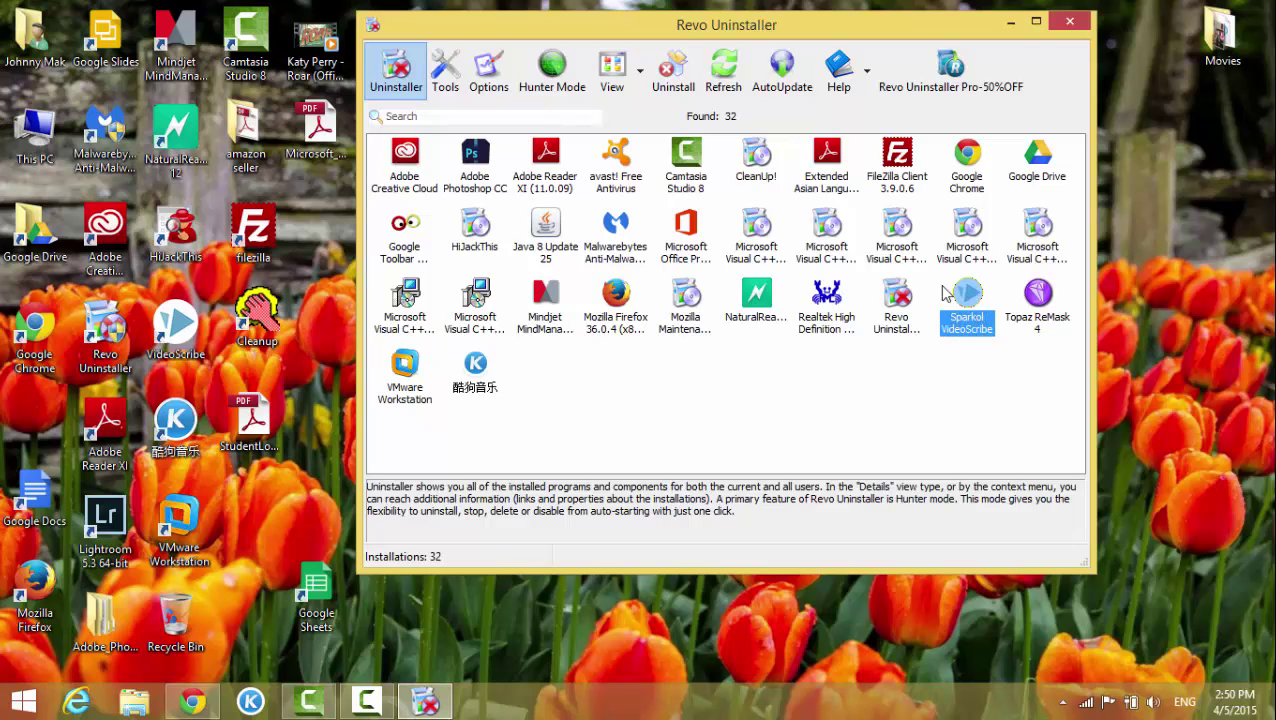
click(672, 75)
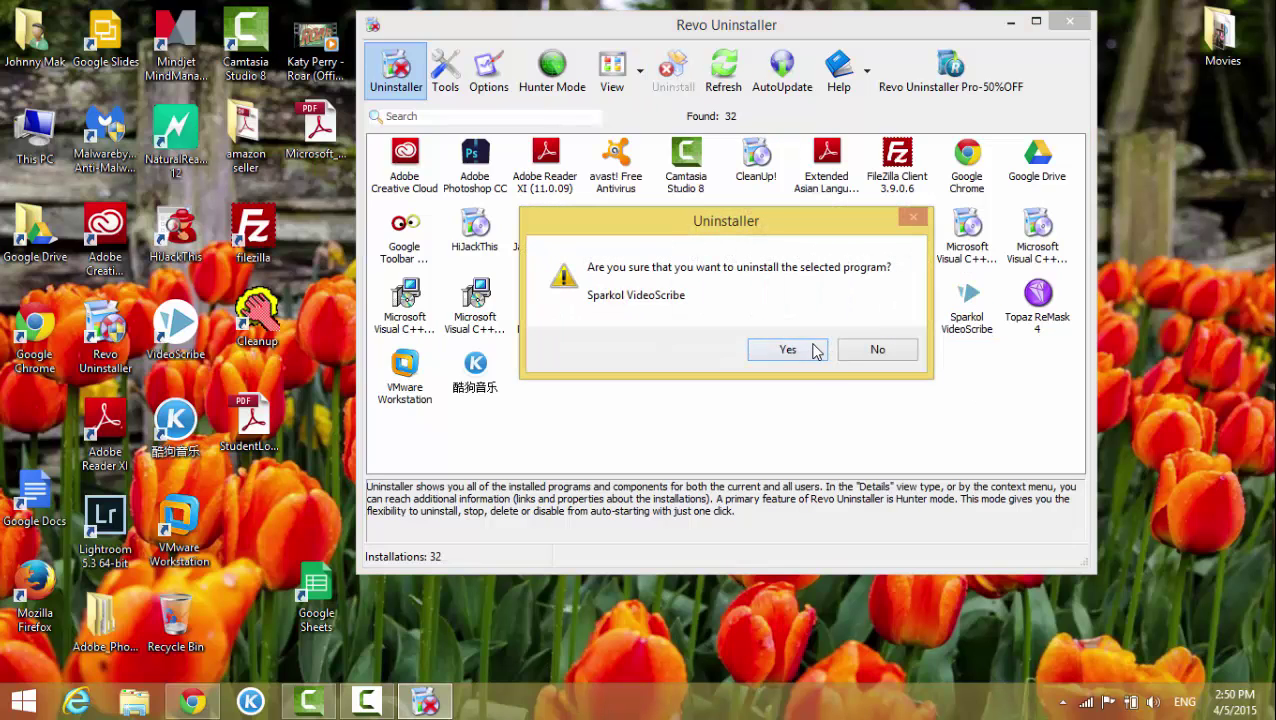
click(812, 358)
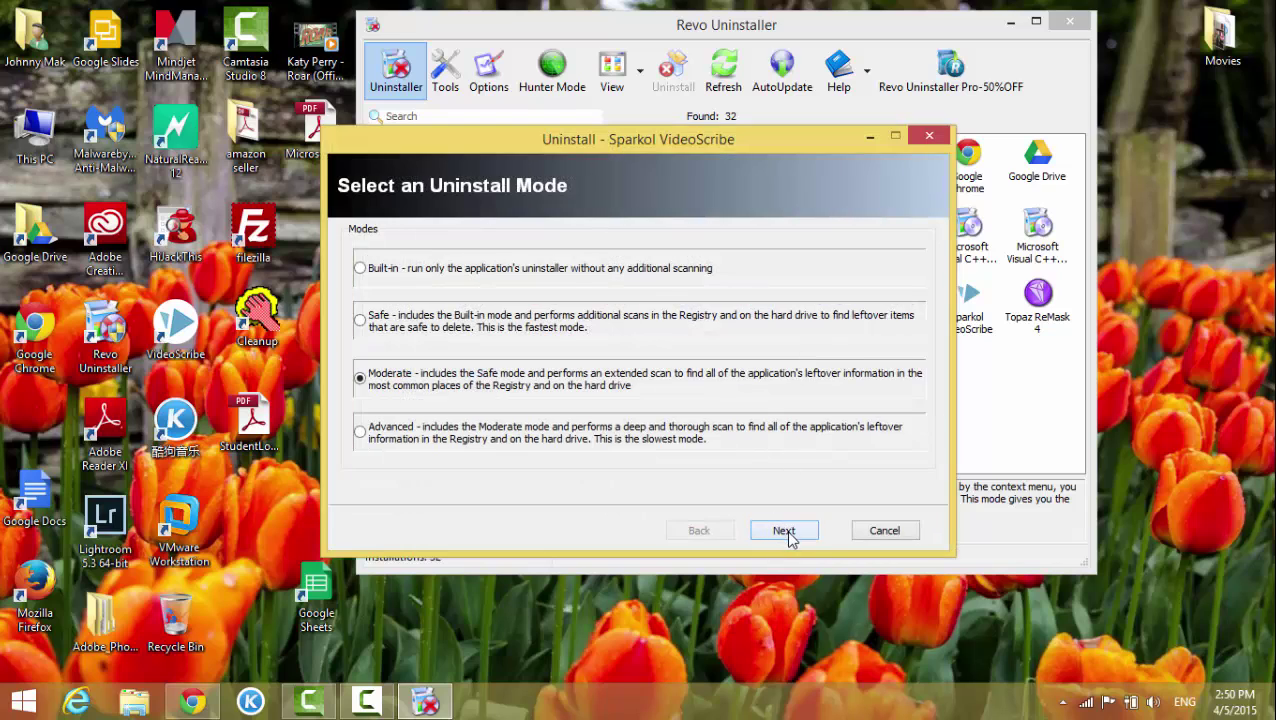
click(789, 534)
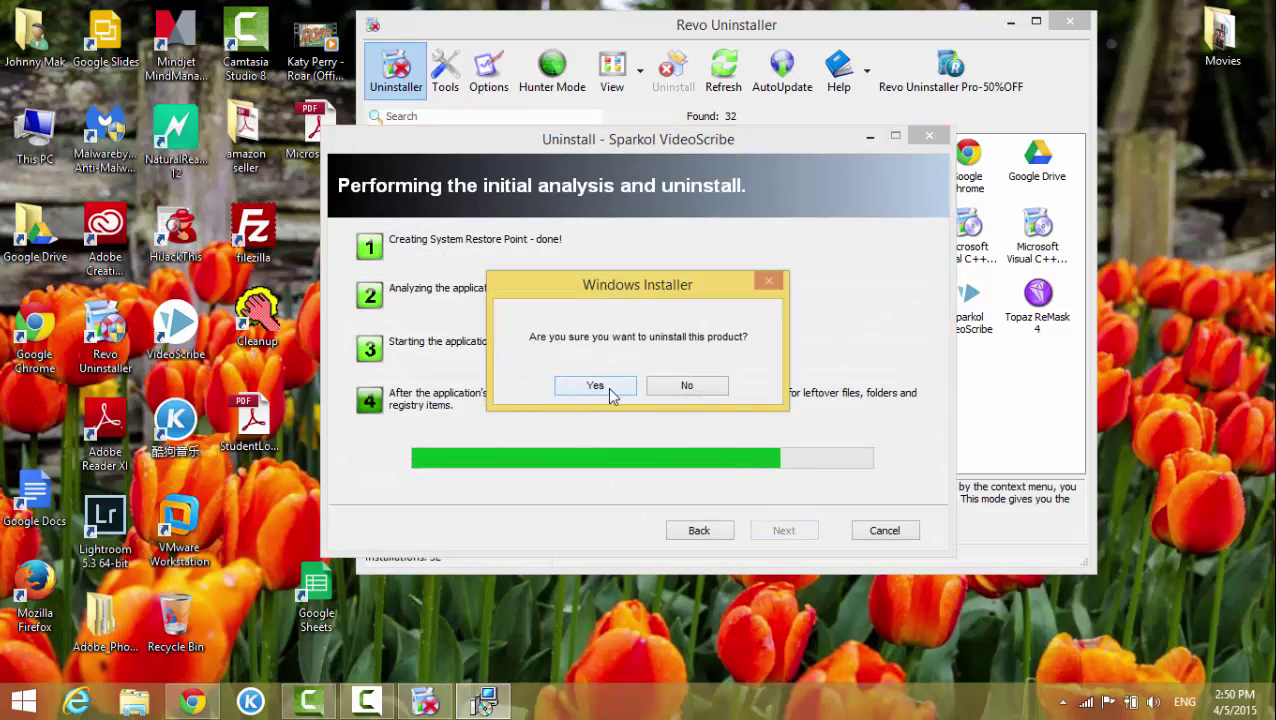
click(623, 385)
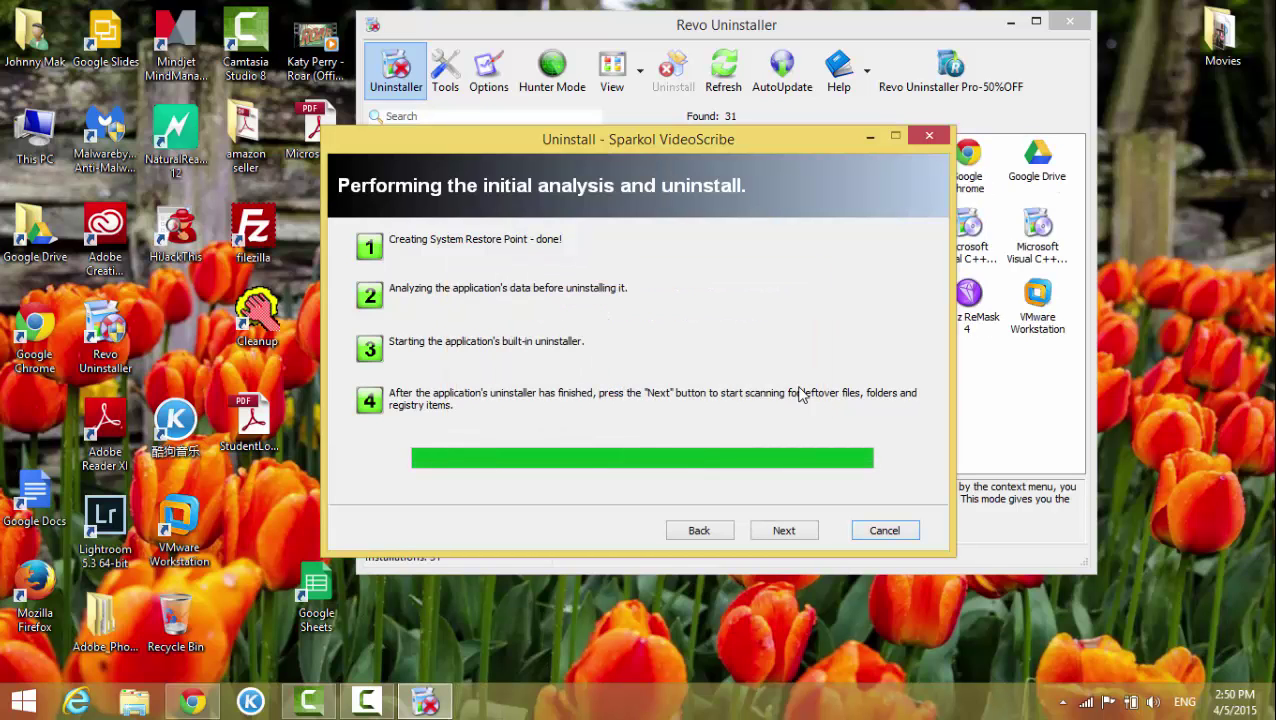
Step: Scan for Sparkol VideoScribe leftovers and view the two leftover folders found
click(785, 530)
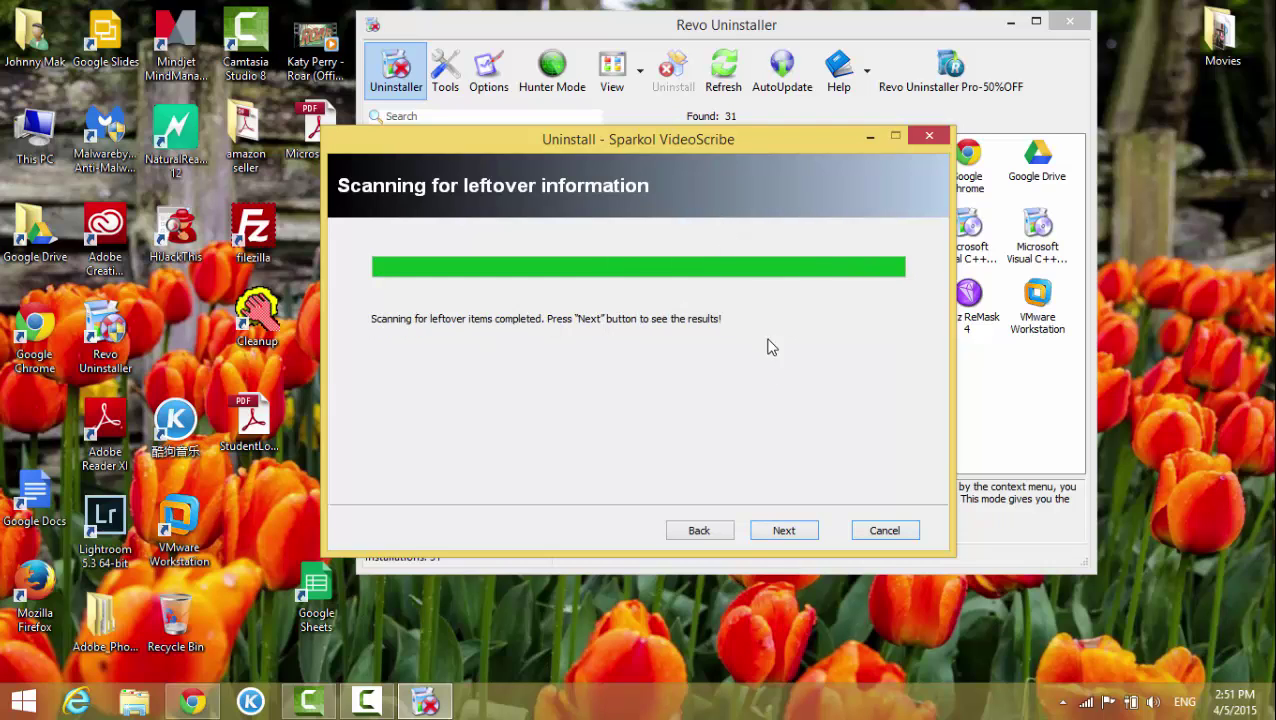
click(790, 532)
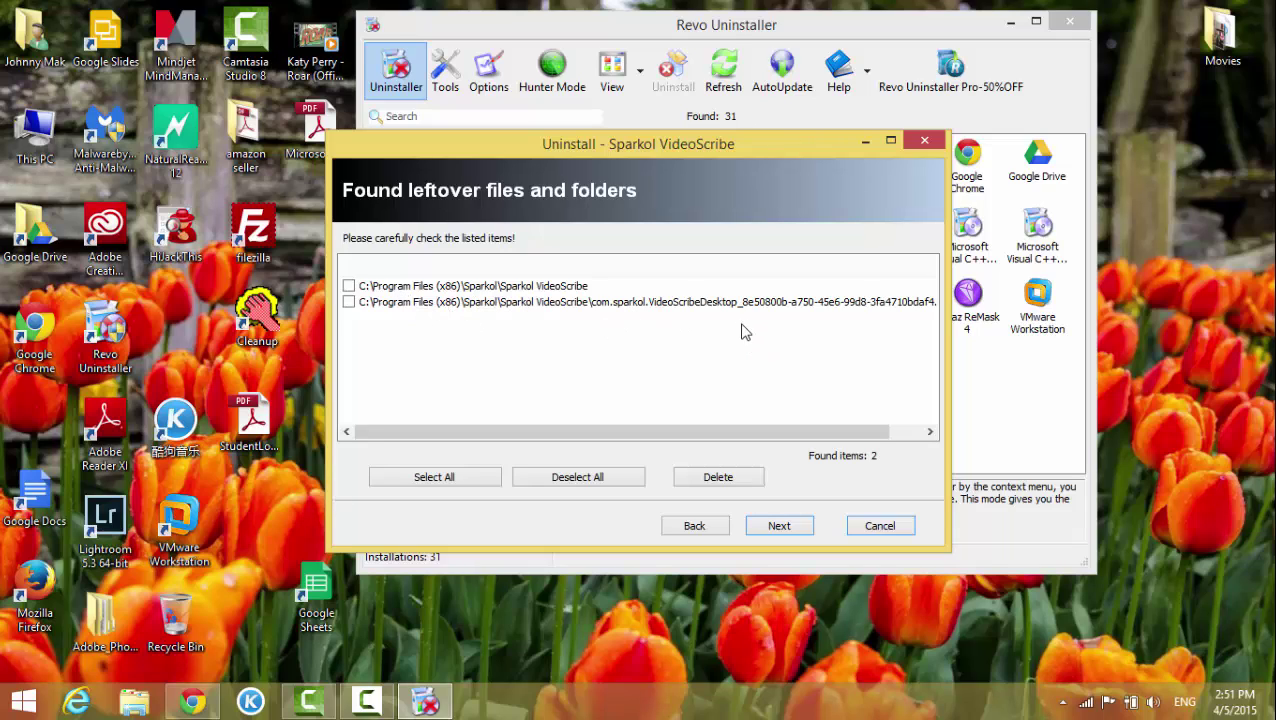
Step: Mark both Sparkol VideoScribe leftover folders and delete them to the Recycle Bin
click(906, 432)
drag(906, 437, 770, 432)
click(449, 482)
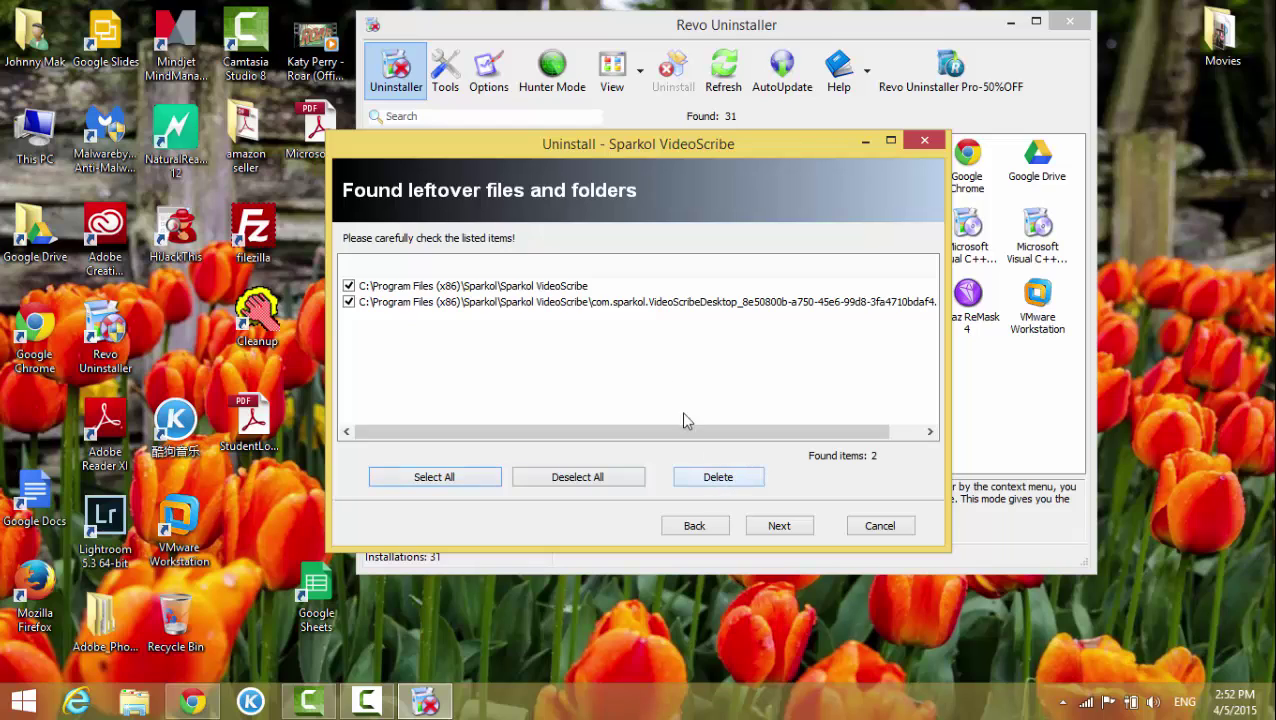
click(730, 482)
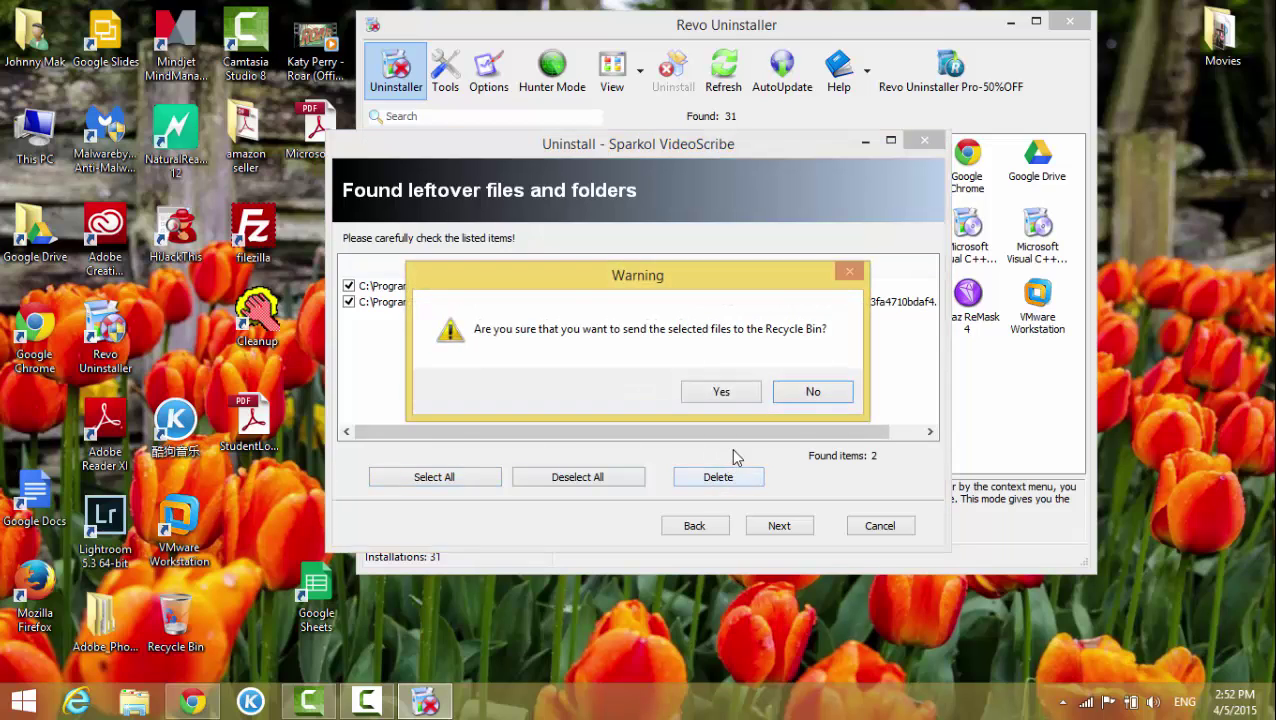
click(721, 392)
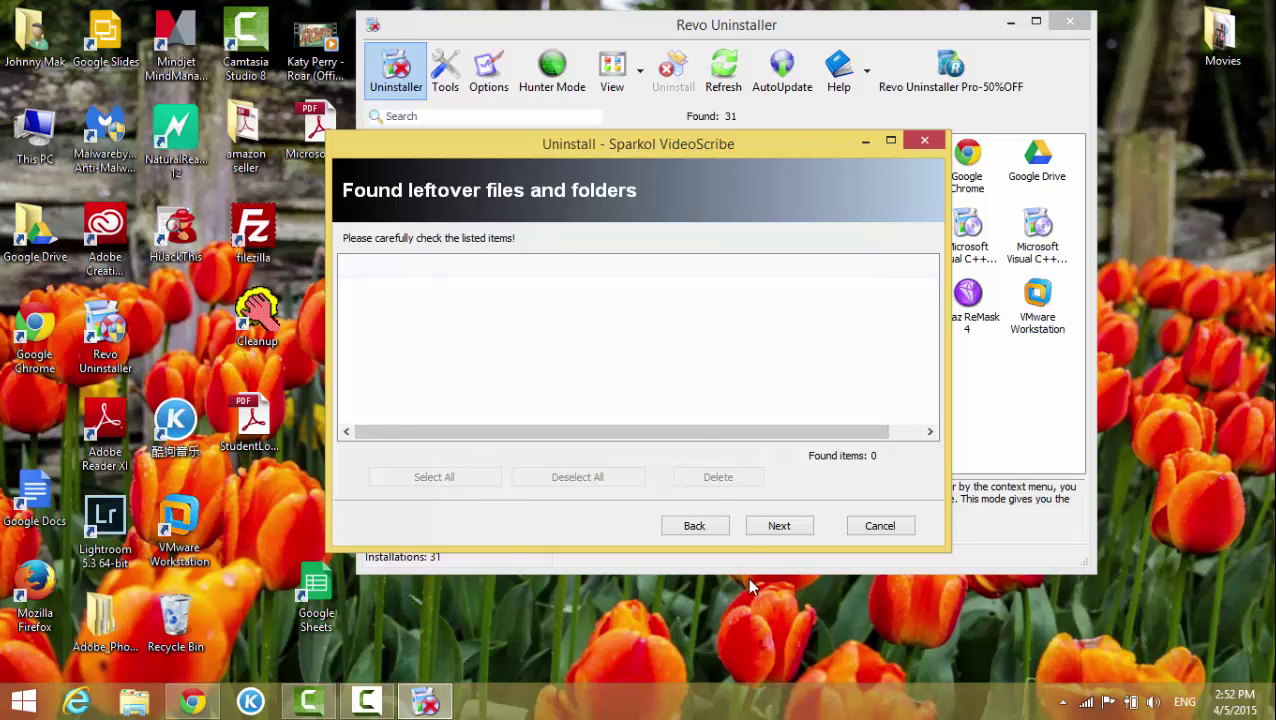
Step: Finish the Sparkol VideoScribe uninstall wizard and minimize Revo Uninstaller
click(779, 526)
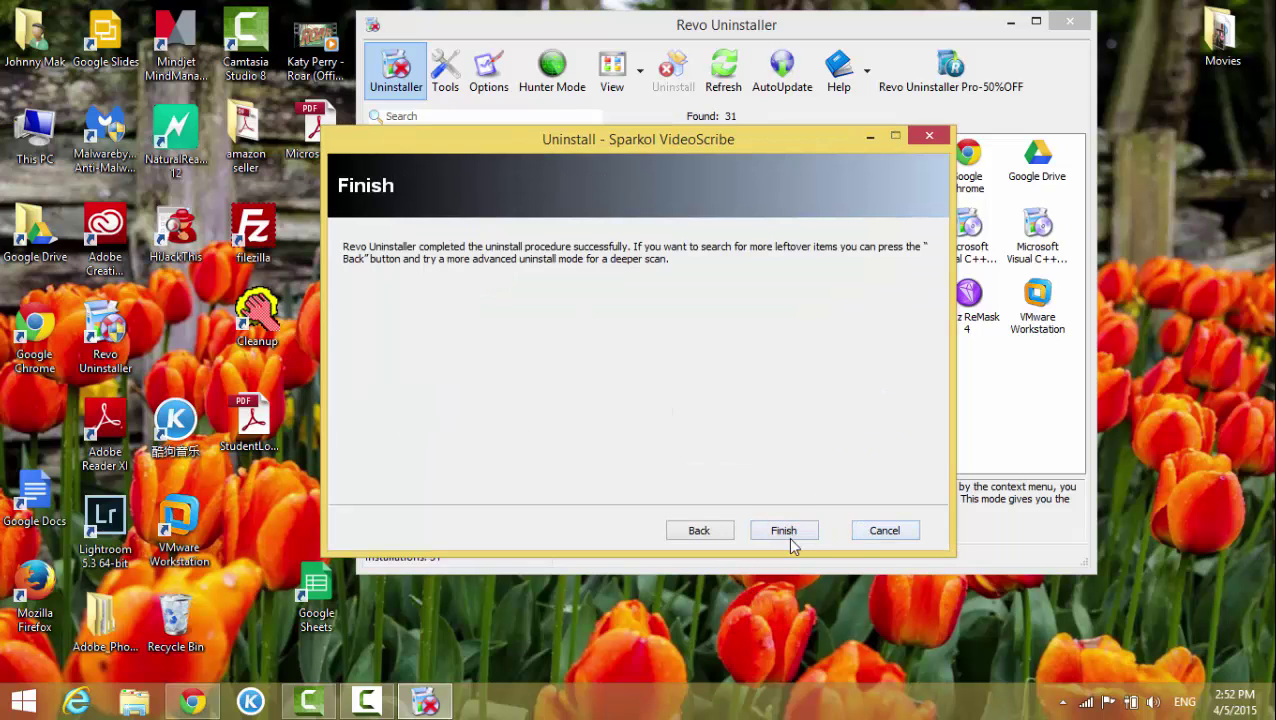
click(785, 531)
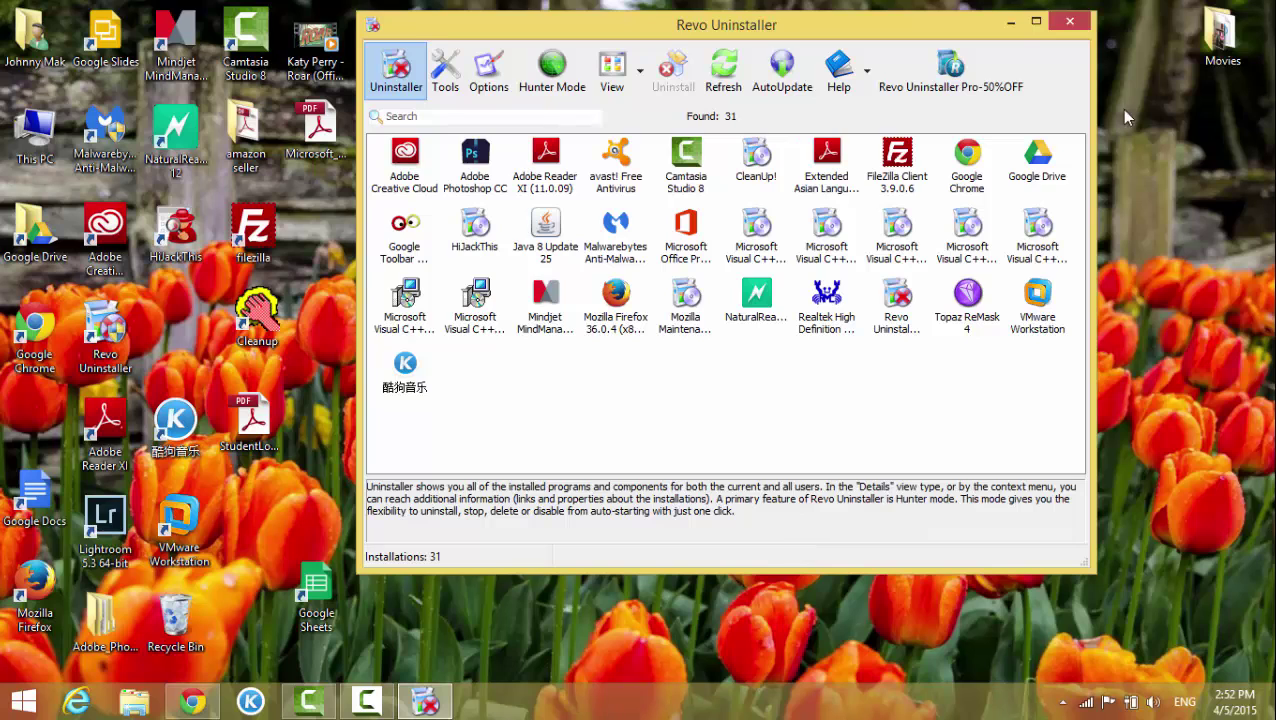
click(1010, 24)
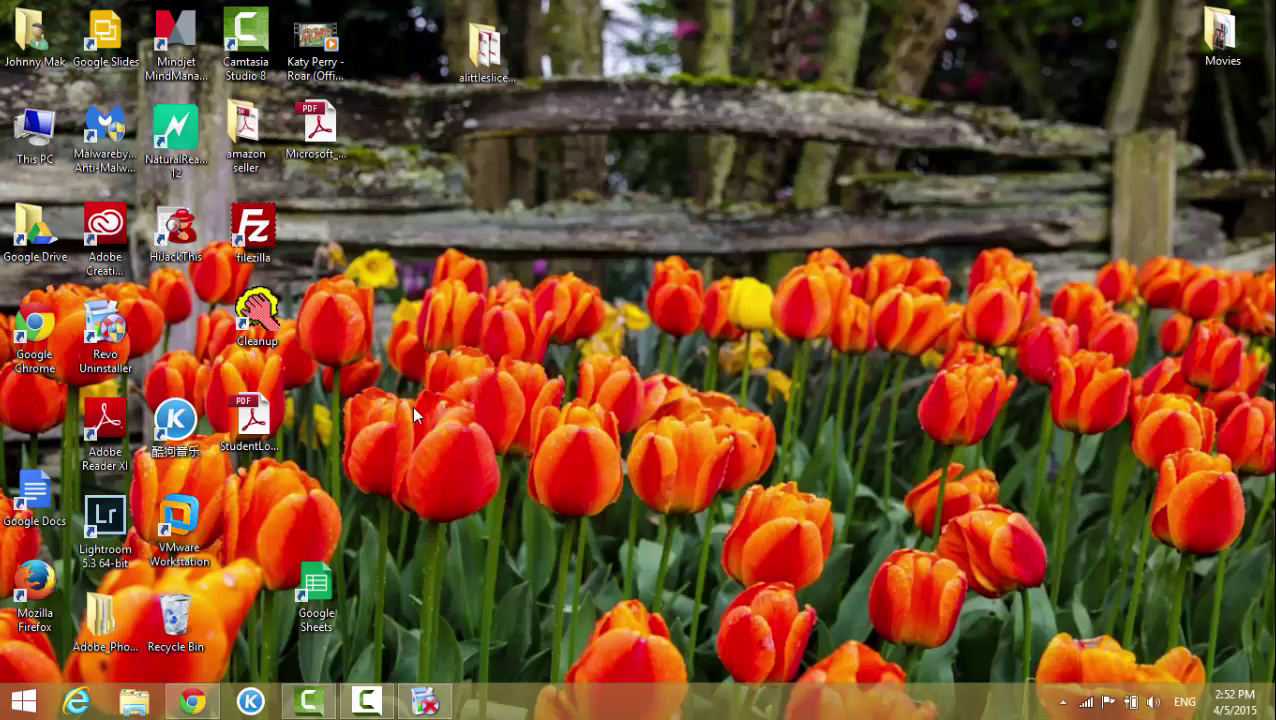